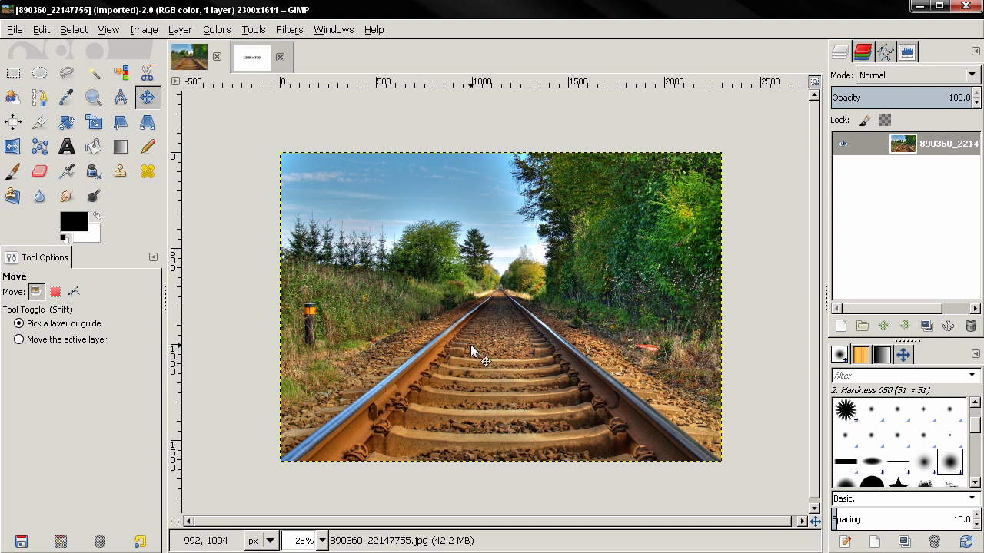
Compare against the 1280×720 reference image, then draw a first crop rectangle on the railway photo
{"action": "left_click", "coordinate": [248, 64]}
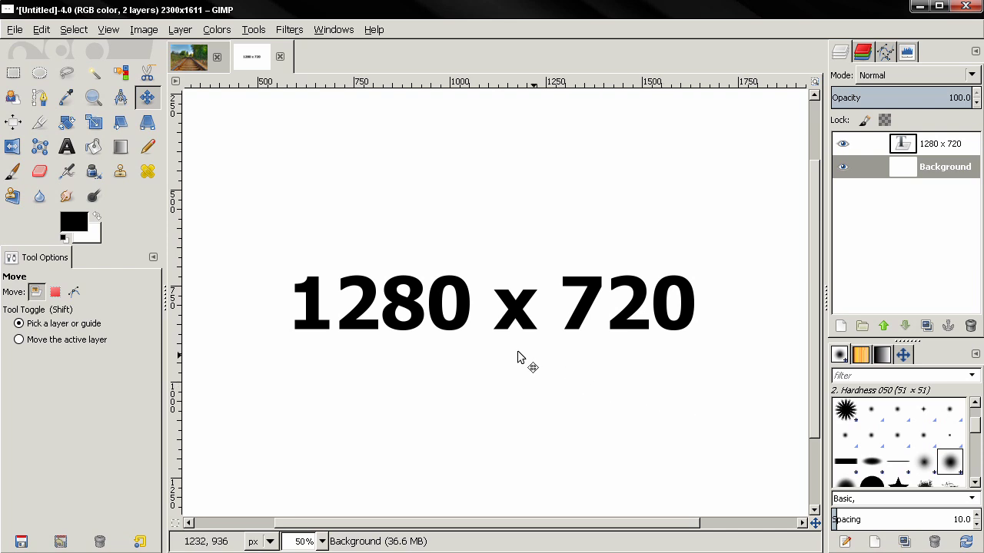
{"action": "left_click", "coordinate": [183, 61]}
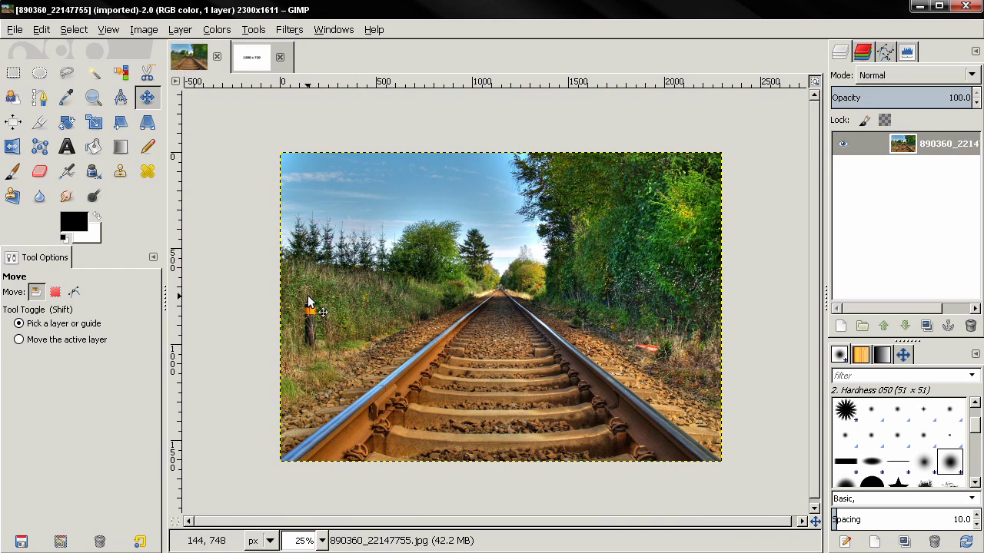
{"action": "left_click", "coordinate": [40, 122]}
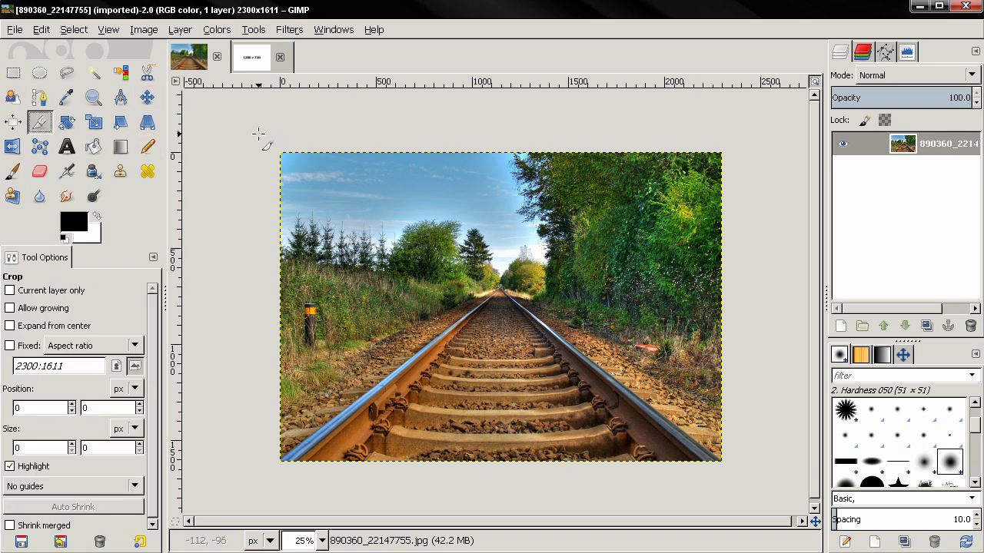
{"action": "left_click_drag", "start_coordinate": [269, 145], "coordinate": [472, 319]}
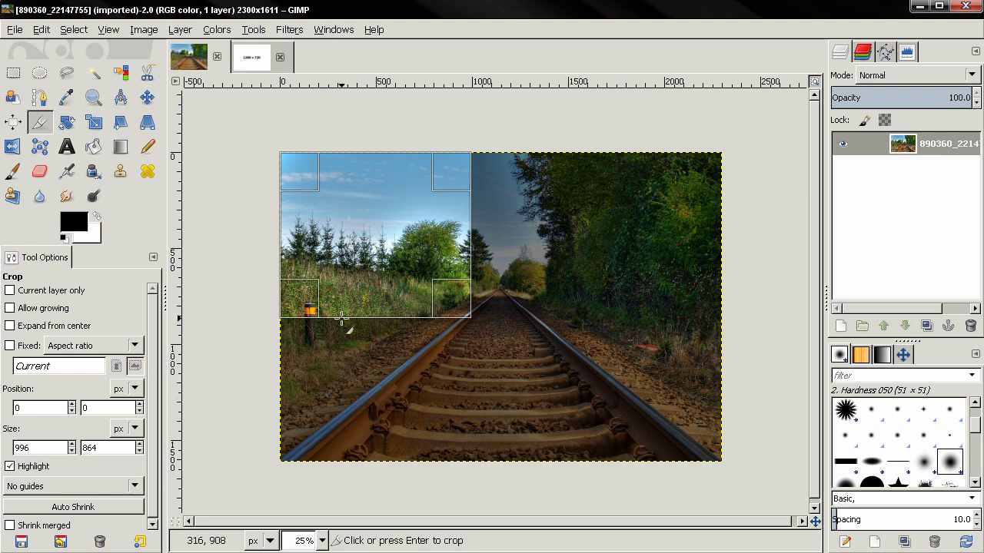
Move and resize the crop frame, then redraw it as a 724×724 square at the lower right
{"action": "left_click_drag", "start_coordinate": [356, 234], "coordinate": [395, 269]}
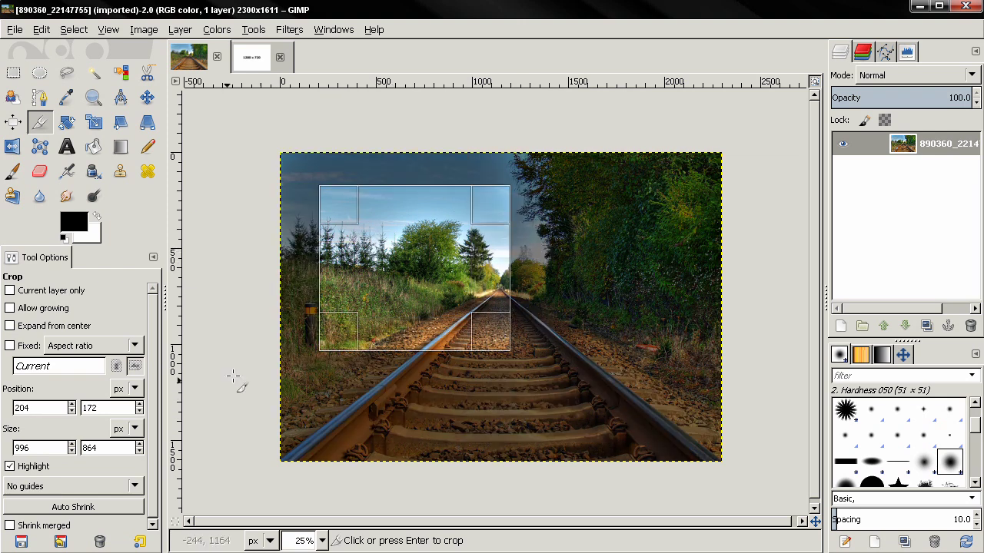
{"action": "left_click_drag", "start_coordinate": [73, 446], "coordinate": [74, 446]}
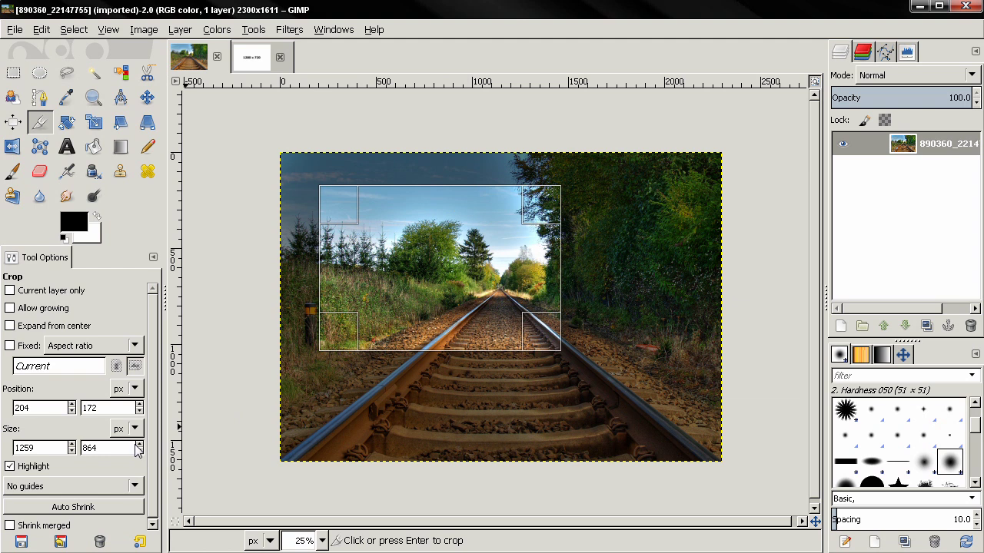
{"action": "left_click_drag", "start_coordinate": [140, 450], "coordinate": [139, 450]}
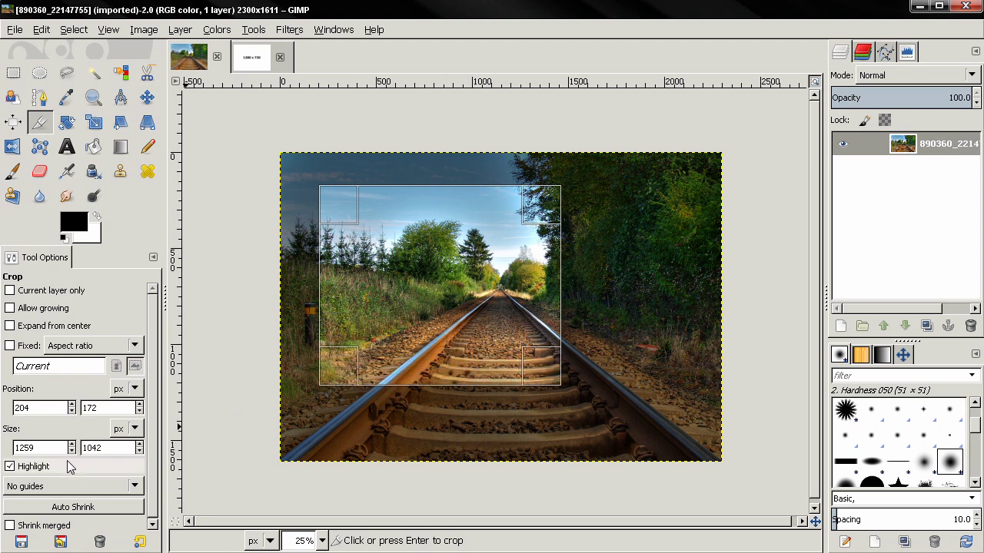
{"action": "left_click_drag", "start_coordinate": [584, 306], "coordinate": [722, 445]}
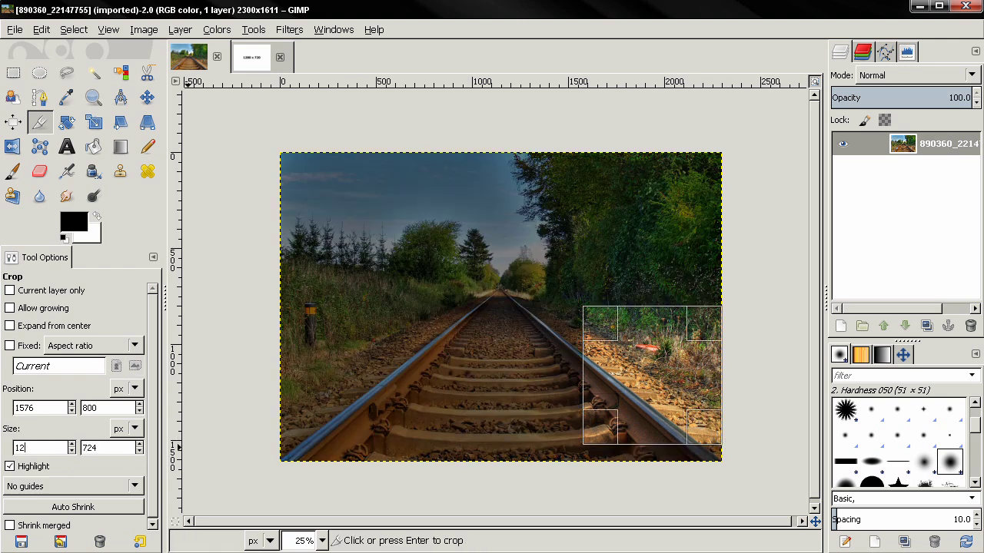
{"action": "key", "text": "Return"}
Draw a 1280-wide crop frame and stretch it to 2300×1294 across the photo's full width
{"action": "left_click_drag", "start_coordinate": [260, 137], "coordinate": [446, 293]}
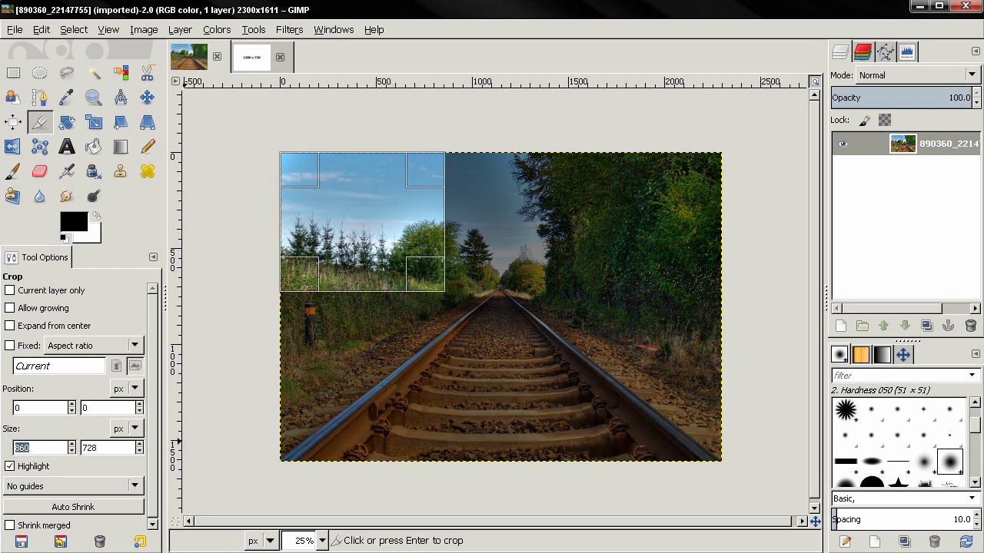
{"action": "type", "text": "12"}
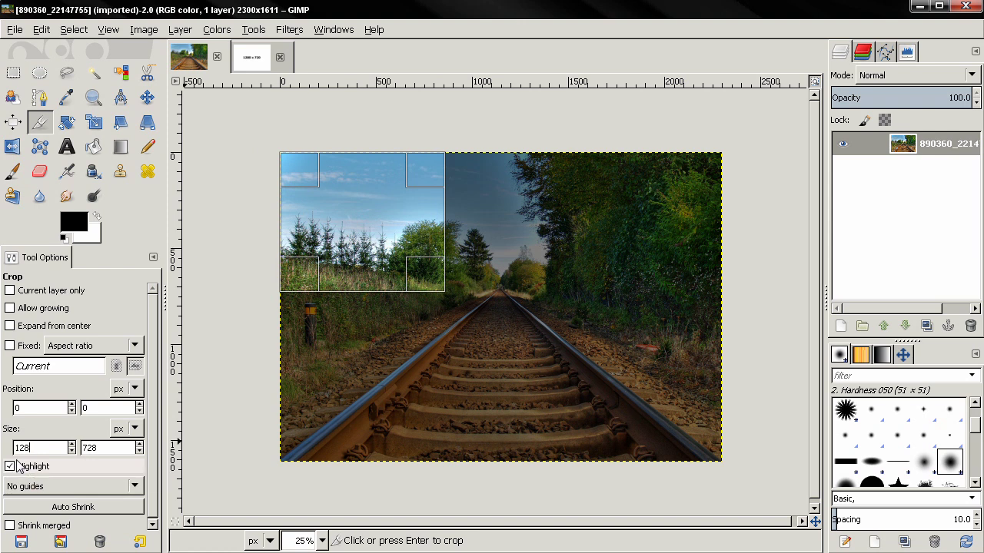
{"action": "key", "text": "Tab"}
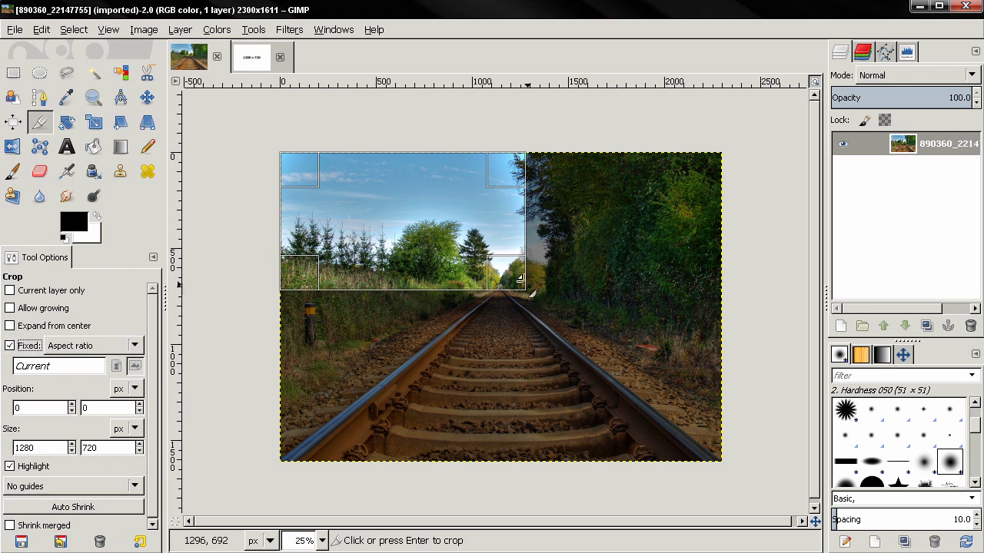
{"action": "left_click_drag", "start_coordinate": [508, 275], "coordinate": [760, 415]}
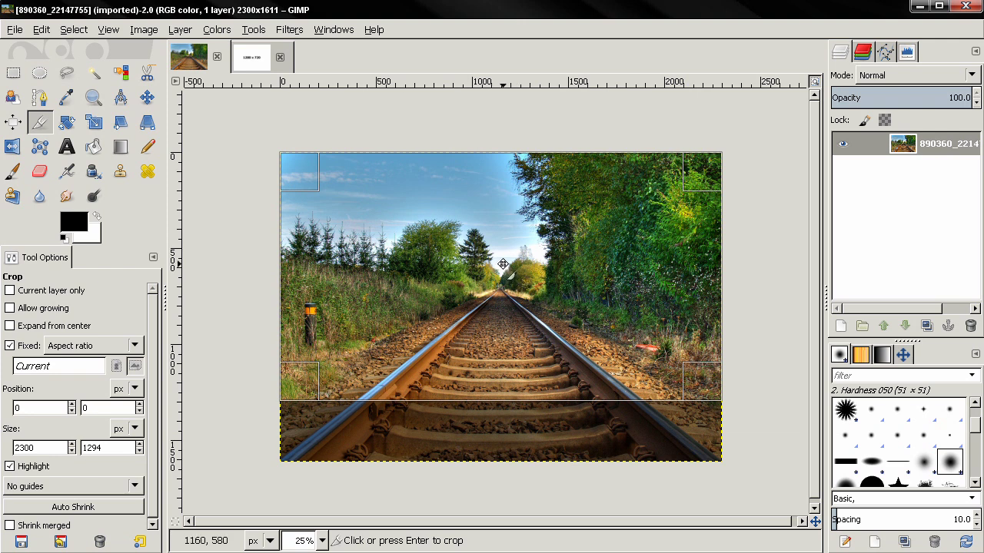
Shift the 2300×1294 crop frame down to Y 317 and crop away the top sky strip
{"action": "mouse_move", "coordinate": [502, 265]}
{"action": "left_mouse_down"}
{"action": "mouse_move", "coordinate": [503, 276]}
{"action": "mouse_move", "coordinate": [501, 260]}
{"action": "left_mouse_up"}
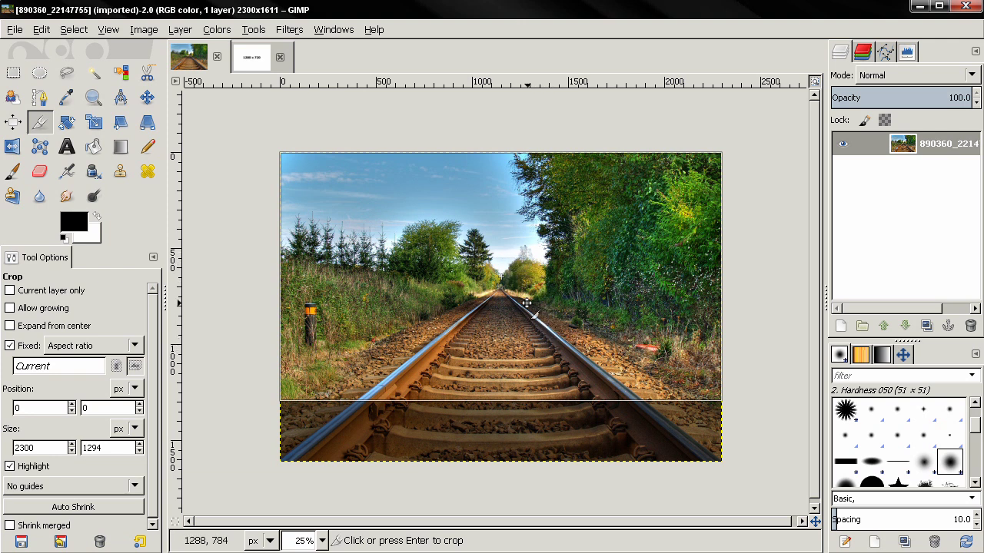
{"action": "left_click_drag", "start_coordinate": [510, 264], "coordinate": [505, 336]}
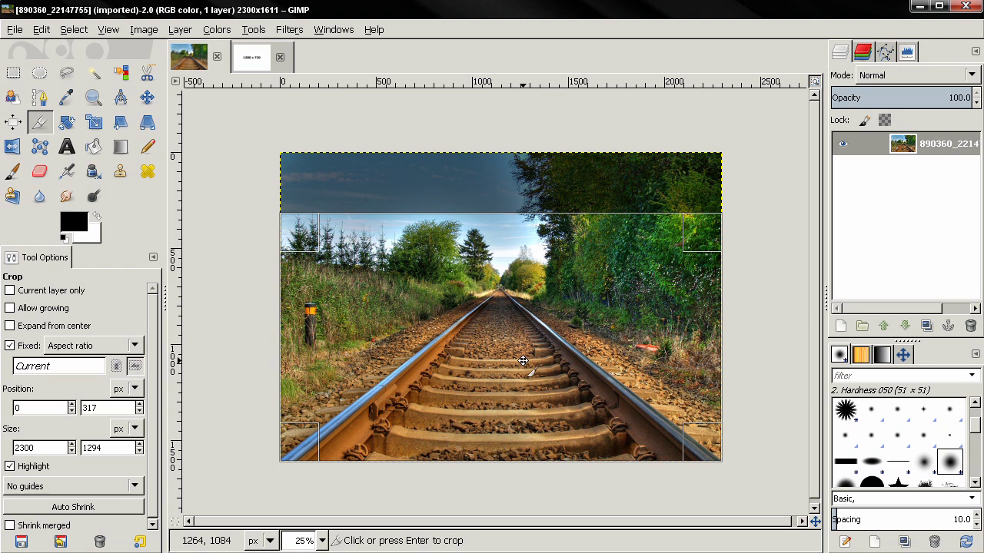
{"action": "left_click", "coordinate": [523, 361]}
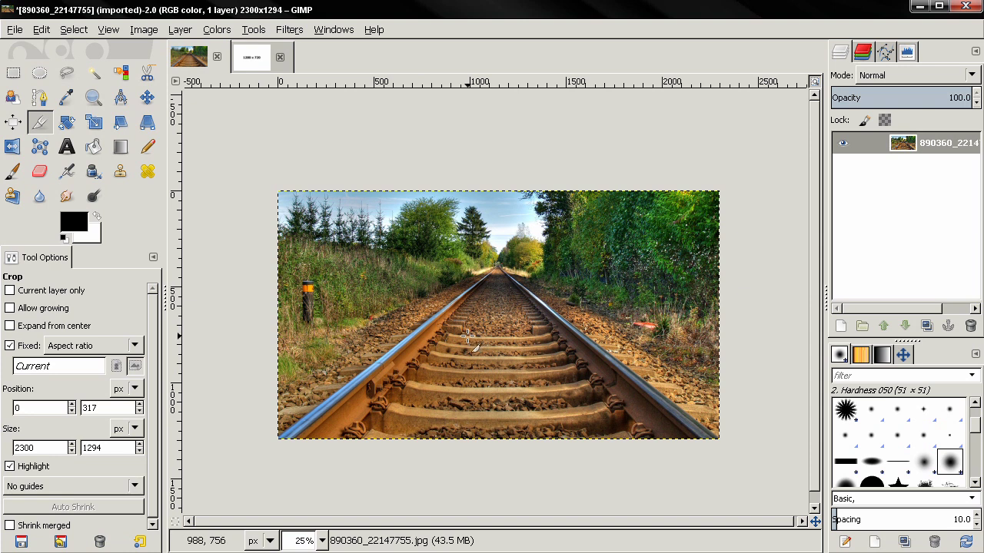
Undo the previous crop and draw a new 1280×720 crop frame with fixed aspect ratio
{"action": "key", "text": "ctrl+z"}
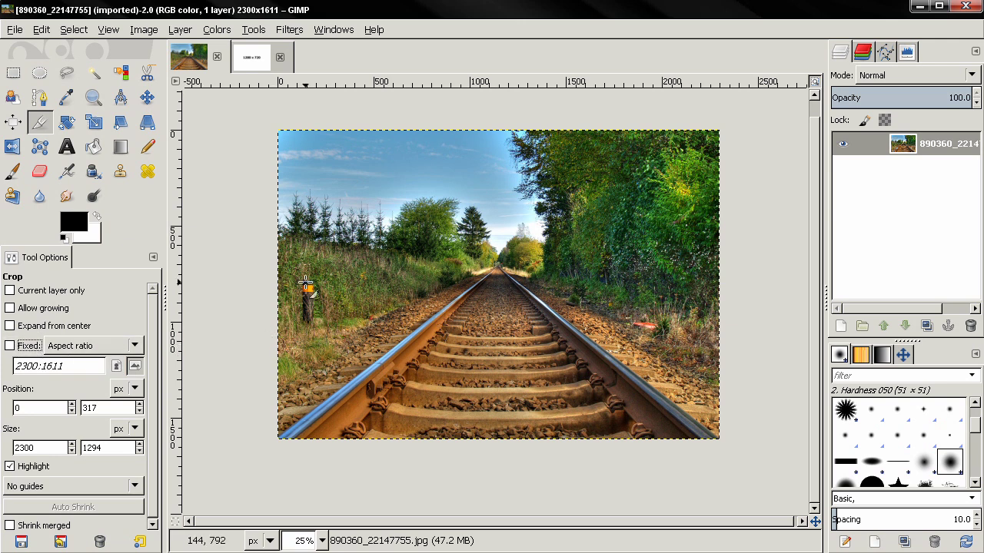
{"action": "left_click_drag", "start_coordinate": [281, 135], "coordinate": [463, 308]}
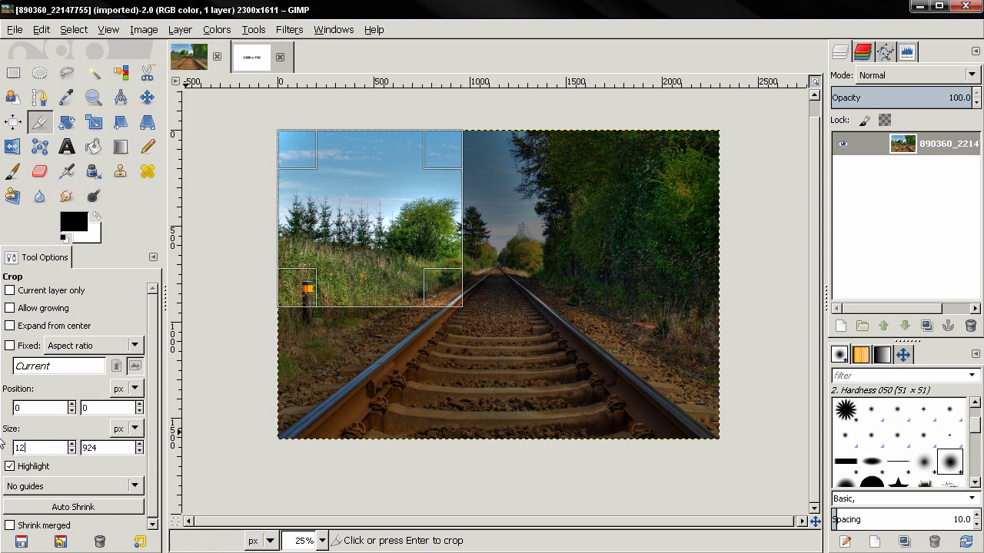
{"action": "key", "text": "Tab"}
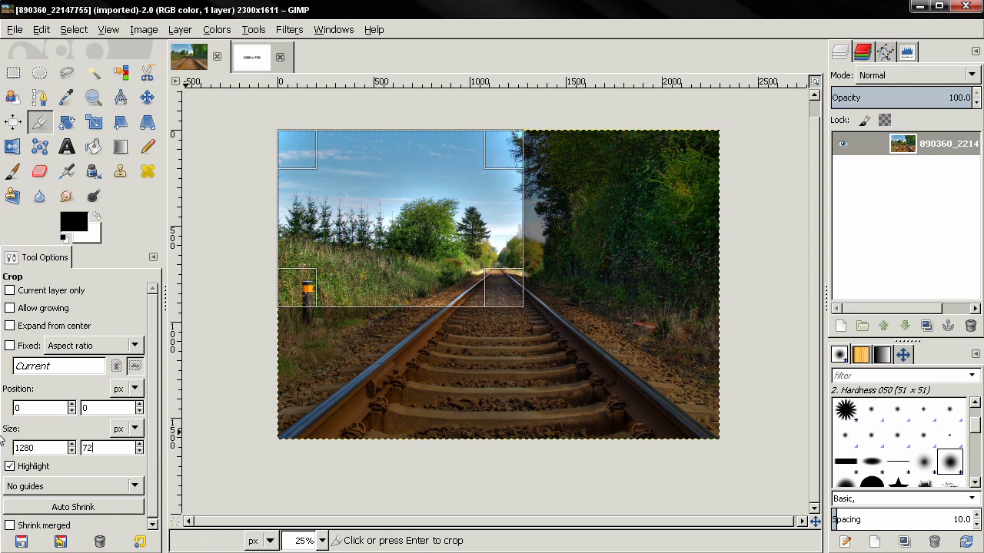
{"action": "key", "text": "Tab"}
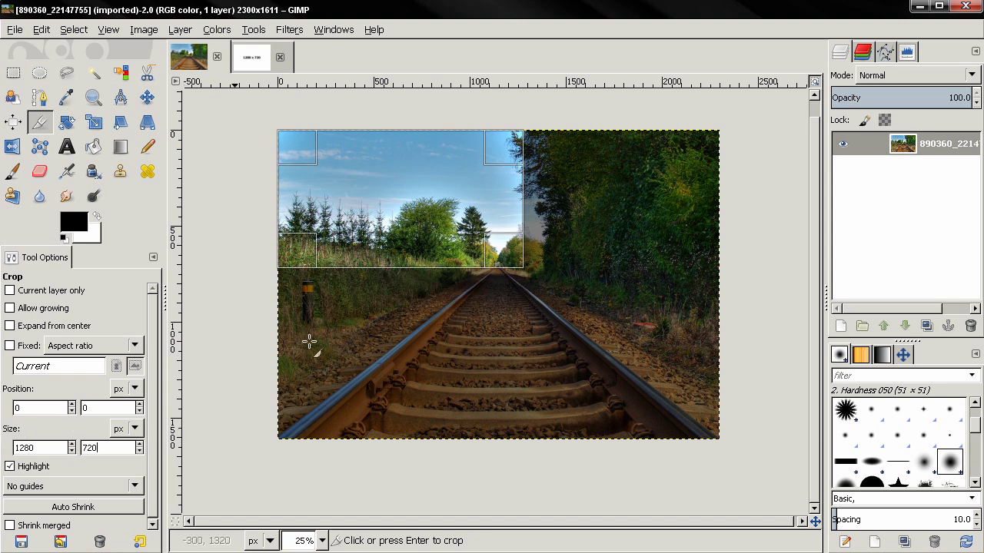
{"action": "left_click", "coordinate": [26, 346]}
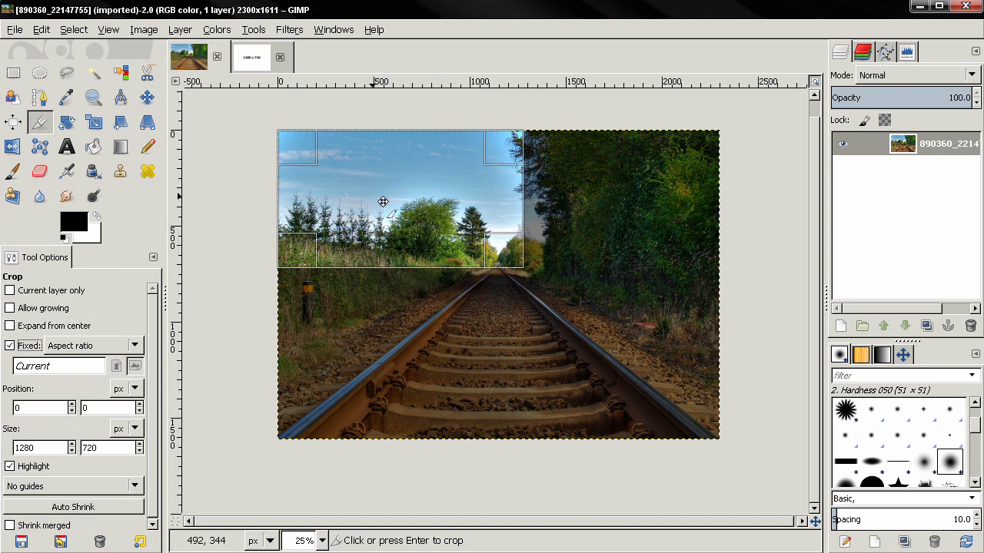
Move the frame onto the tracks' vanishing point at 552, 280 and apply the crop
{"action": "left_click_drag", "start_coordinate": [382, 205], "coordinate": [478, 249]}
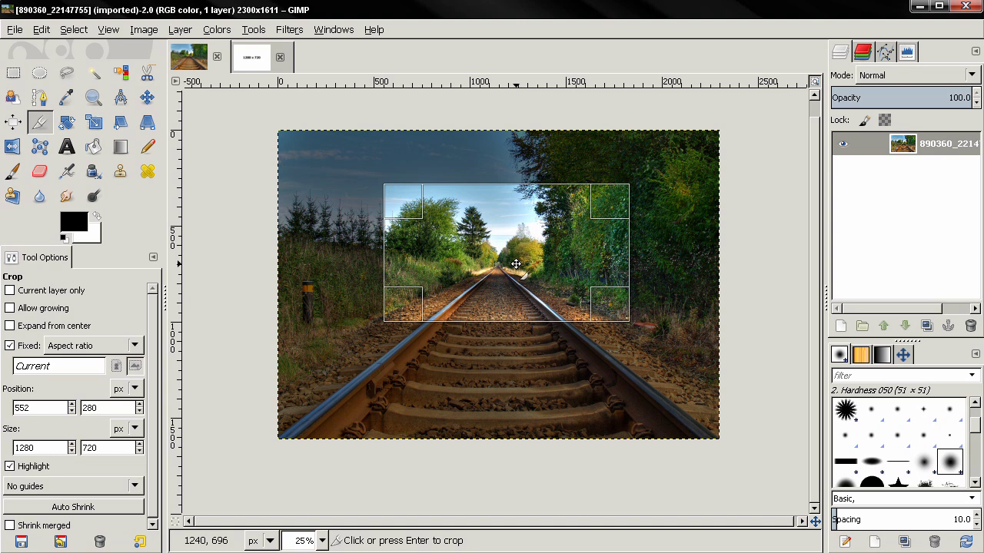
{"action": "left_click", "coordinate": [516, 264]}
{"action": "left_click_drag", "start_coordinate": [491, 286], "coordinate": [467, 321]}
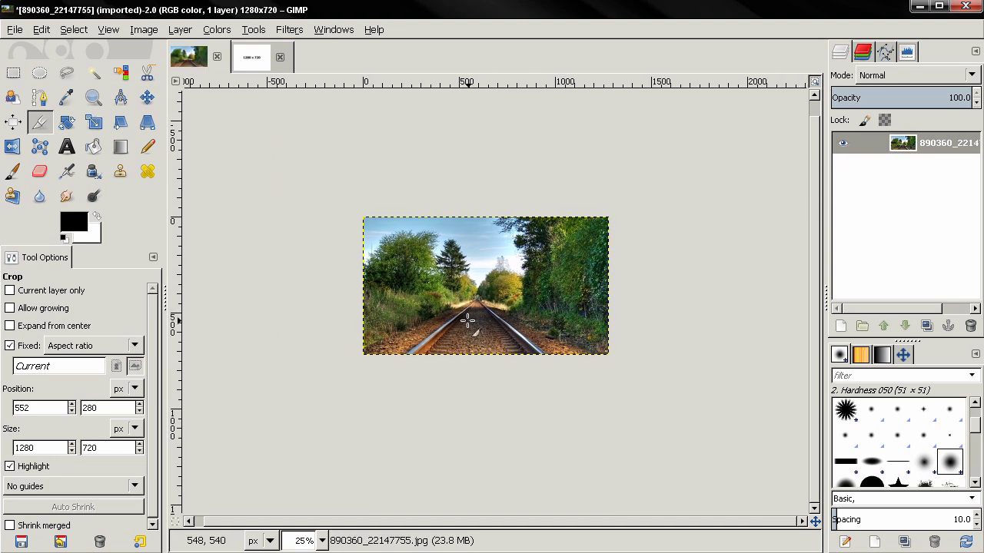
Zoom the cropped 1280×720 photo from 25% to 50%, with the File menu open at the end
{"action": "left_click", "coordinate": [15, 29]}
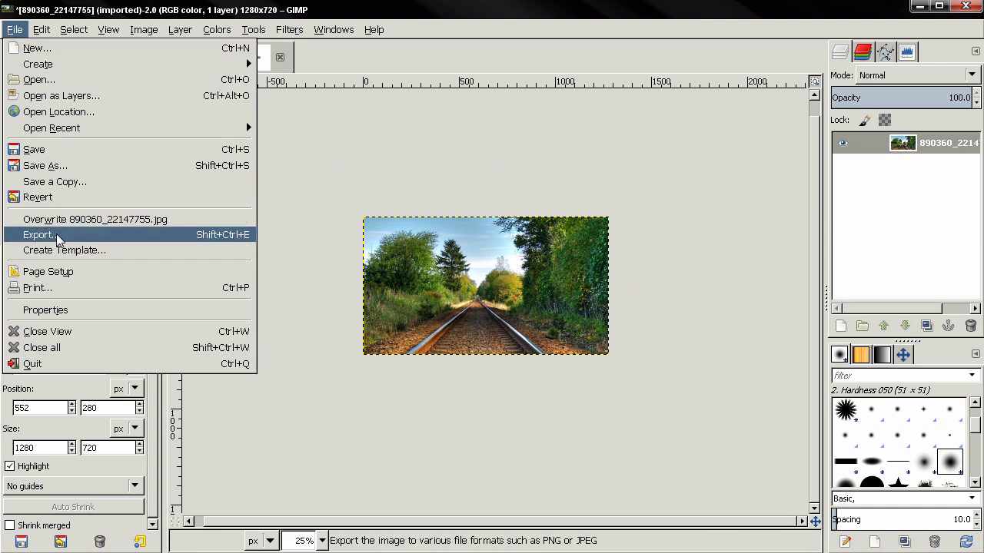
{"action": "left_click", "coordinate": [321, 152]}
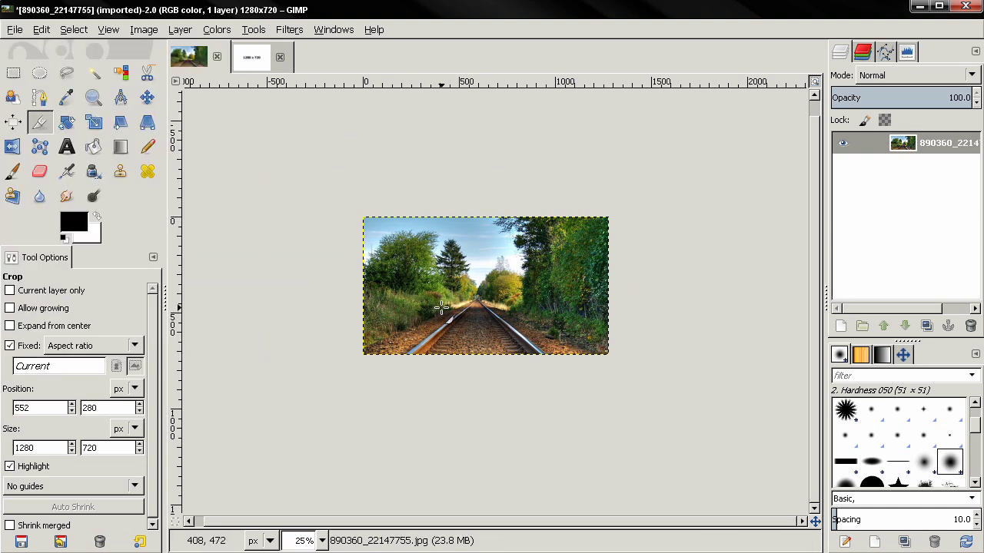
{"action": "scroll", "coordinate": [507, 307], "scroll_direction": "up", "scroll_amount": 1}
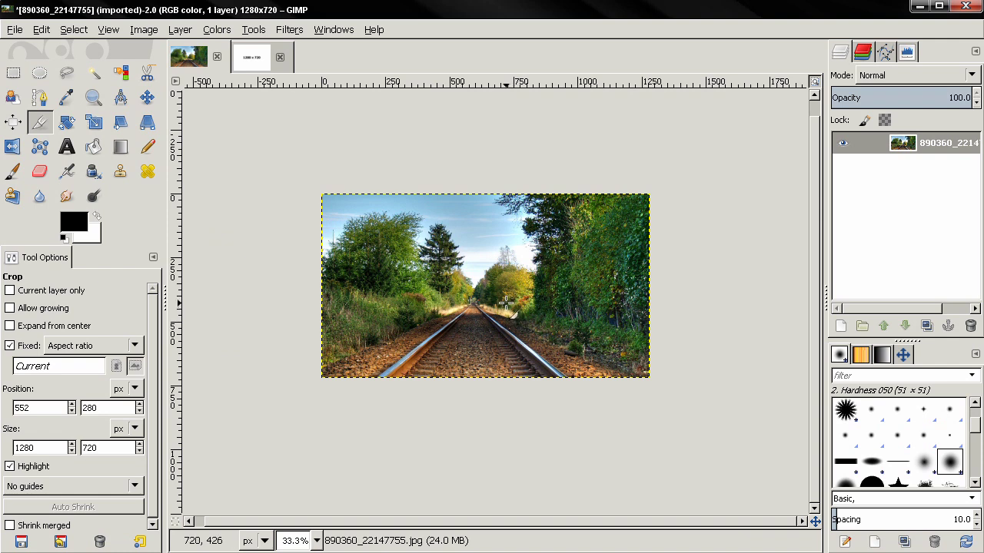
{"action": "scroll", "coordinate": [506, 302], "scroll_direction": "up", "scroll_amount": 1}
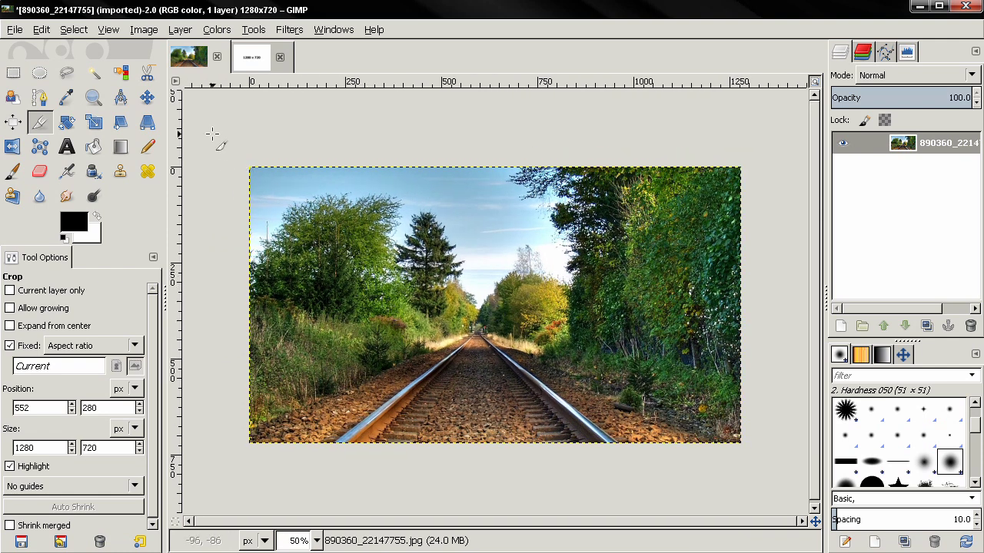
{"action": "left_click", "coordinate": [14, 29]}
Start a new image and reset its size fields to the defaults
{"action": "left_click", "coordinate": [15, 48]}
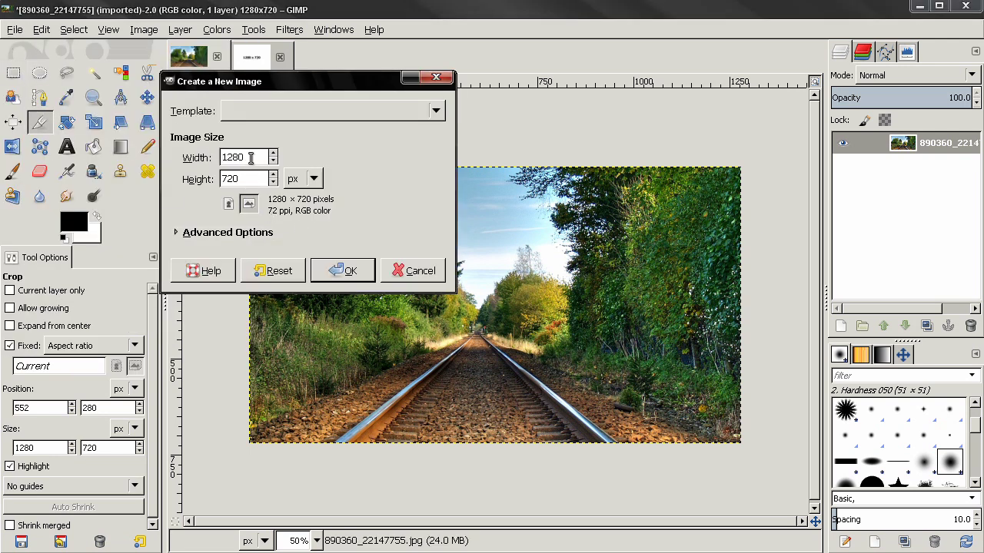
{"action": "double_click", "coordinate": [250, 158]}
{"action": "key", "text": "Tab"}
{"action": "left_click", "coordinate": [262, 269]}
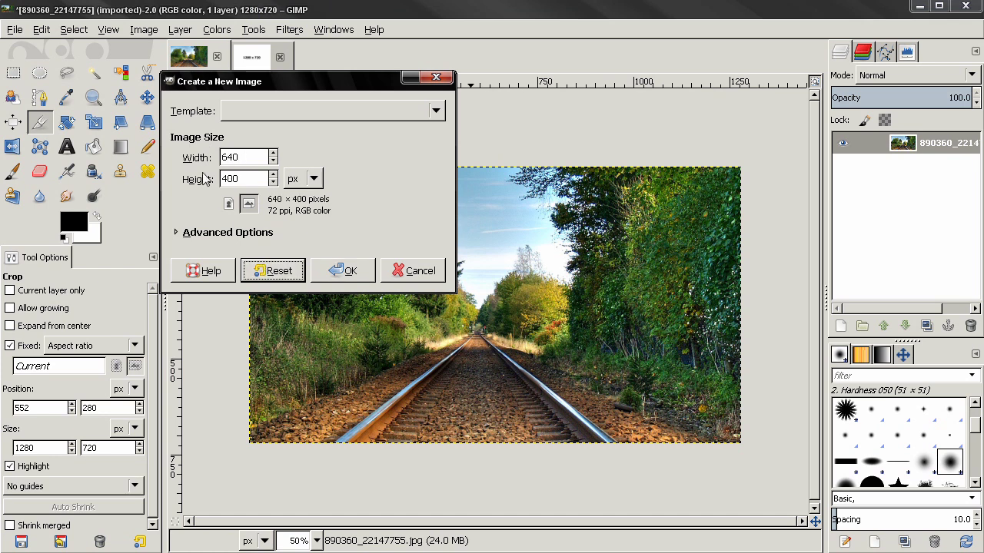
Enter 1280 × 720 as the new image's width and height
{"action": "double_click", "coordinate": [243, 156]}
{"action": "type", "text": "1"}
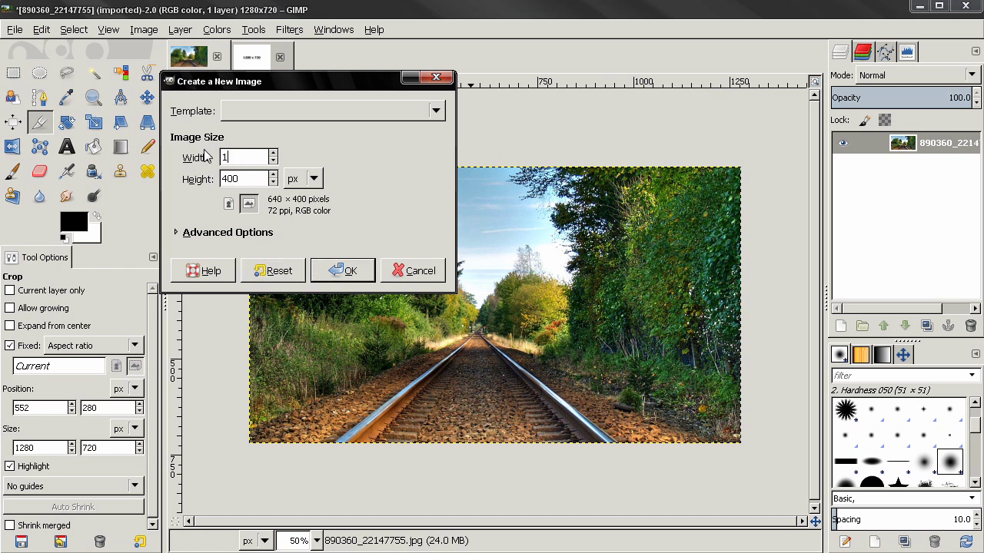
{"action": "type", "text": "280"}
{"action": "key", "text": "Tab"}
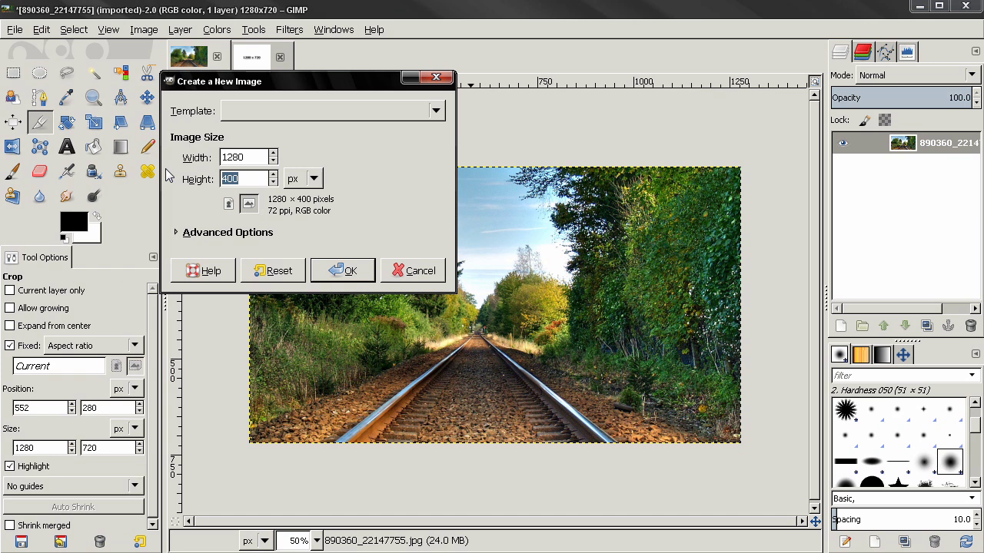
{"action": "type", "text": "720"}
{"action": "left_click", "coordinate": [248, 158]}
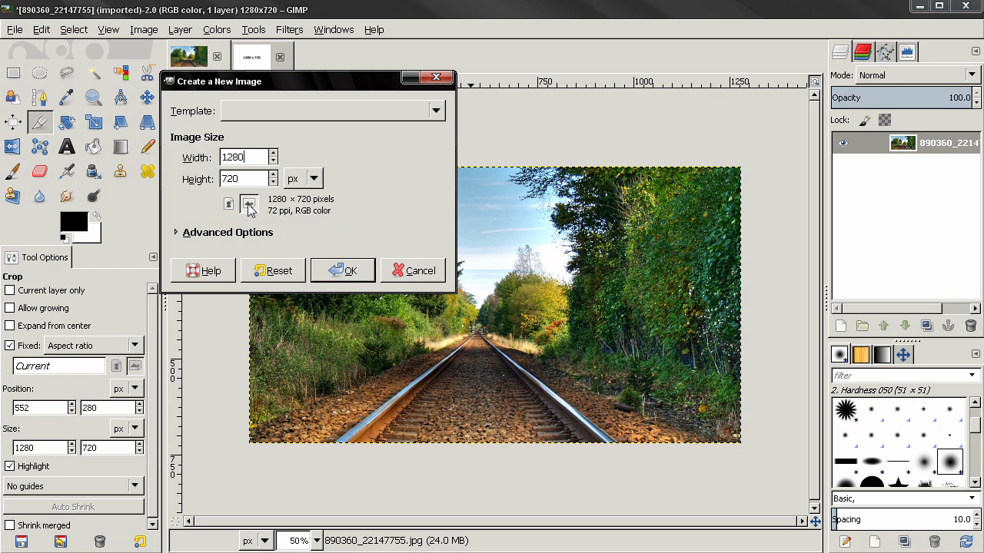
Double both dimensions with *2 to 2560×1440 and create the blank image
{"action": "type", "text": "*2"}
{"action": "key", "text": "Tab"}
{"action": "type", "text": "*2"}
{"action": "left_click", "coordinate": [333, 266]}
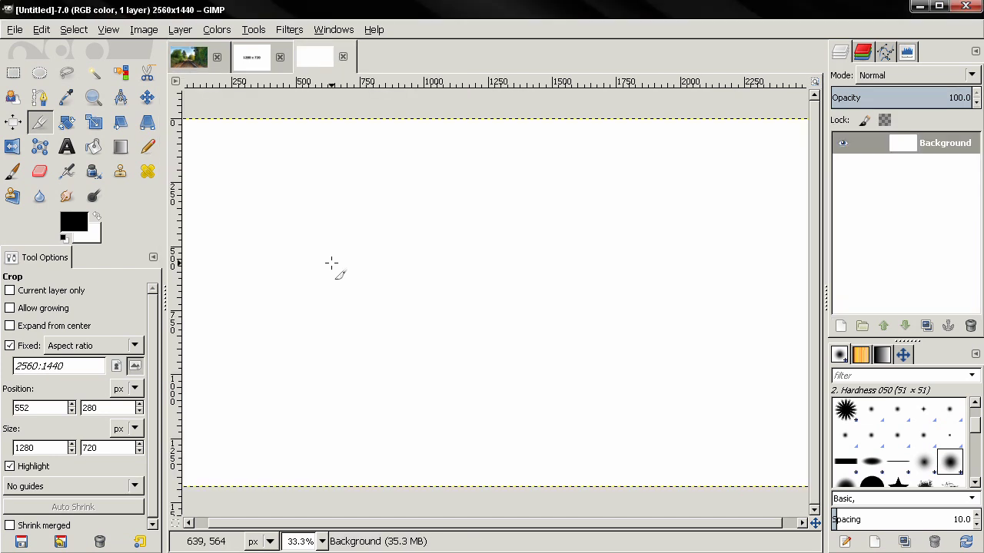
Zoom out with the minus key to see the whole 2560×1440 canvas
{"action": "key", "text": "minus"}
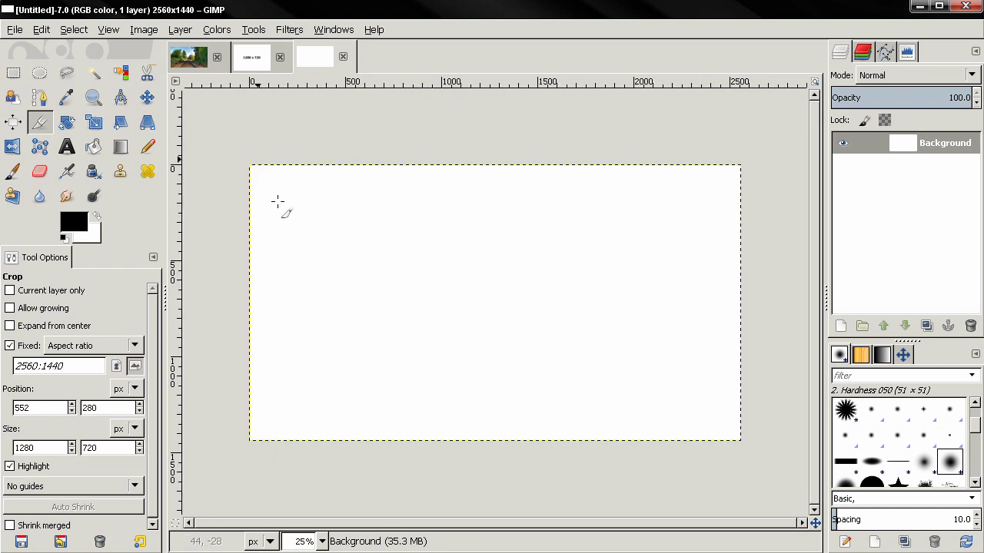